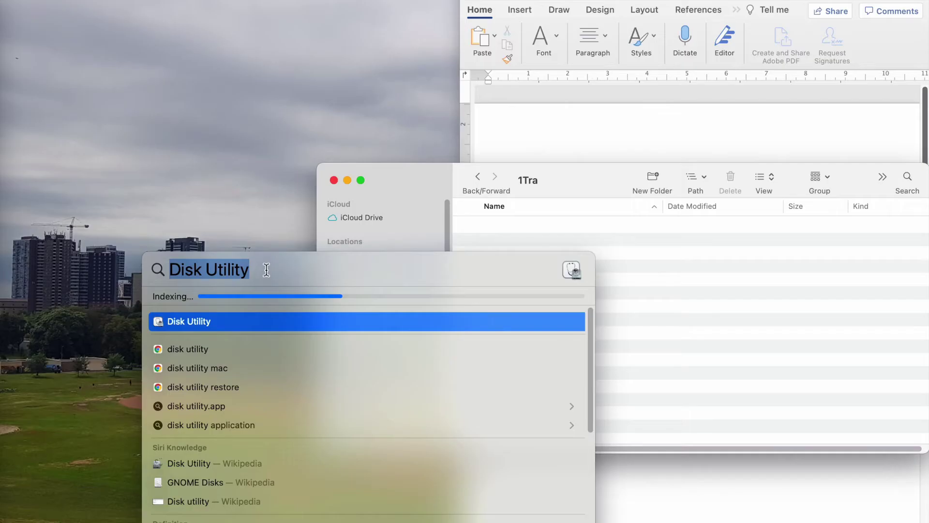
Replace the existing Spotlight query with "Disk utility" and open the Disk Utility application
click(266, 270)
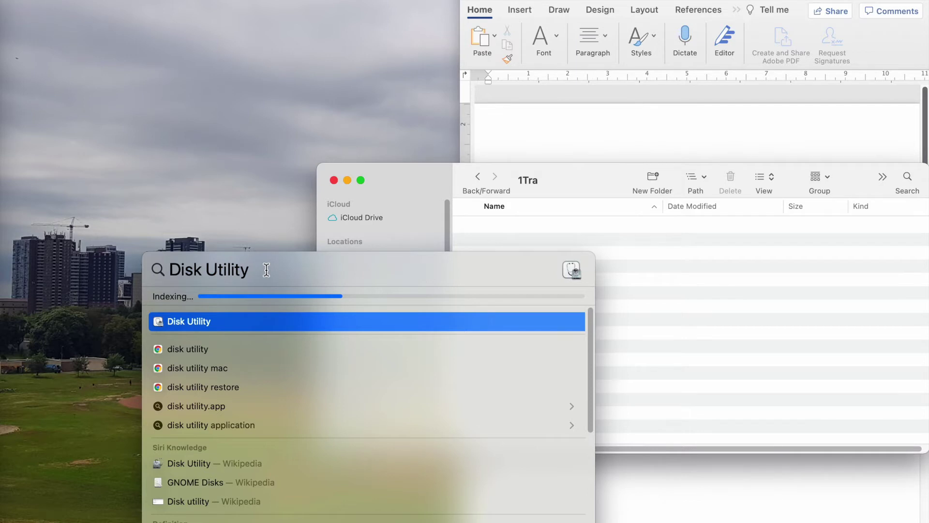
key(BackSpace)
key(BackSpace)
key(BackSpace)
key(BackSpace)
key(BackSpace)
key(BackSpace)
key(BackSpace)
key(BackSpace)
key(BackSpace)
key(BackSpace)
key(BackSpace)
key(BackSpace)
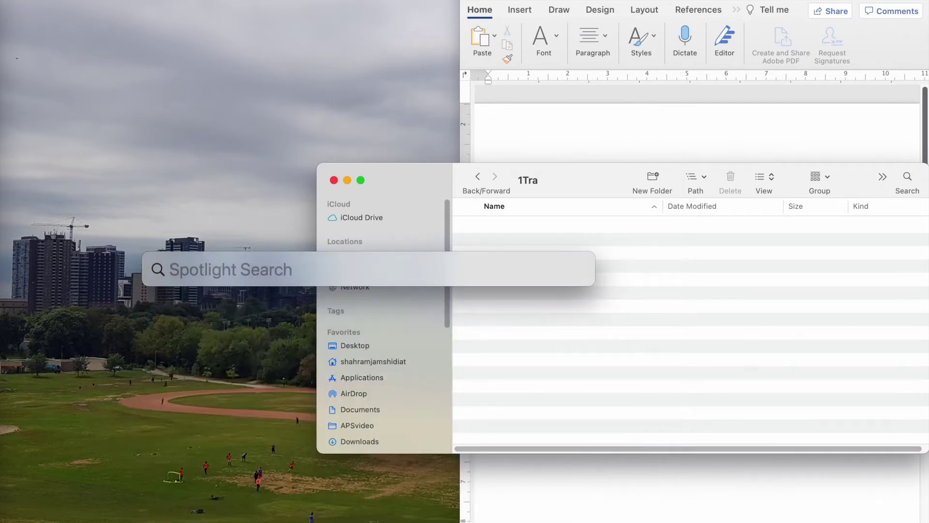
text(Disk utility)
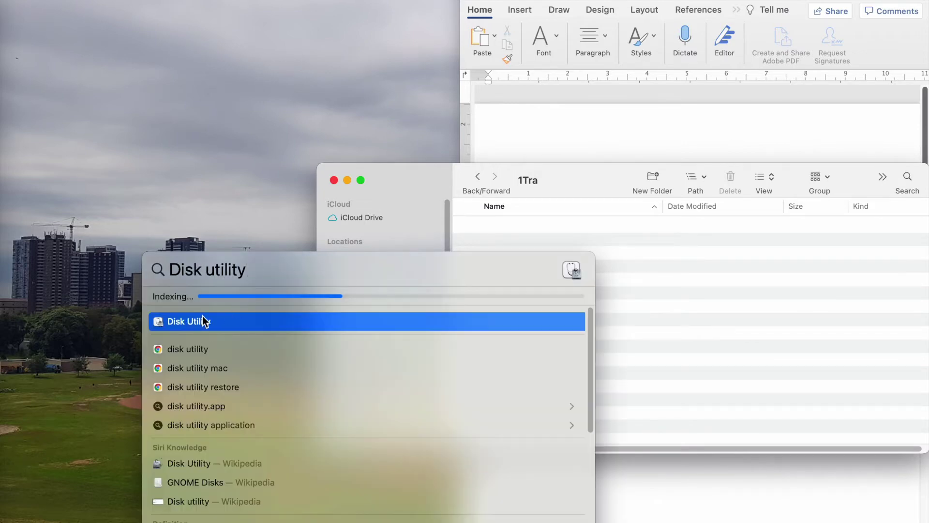
click(185, 321)
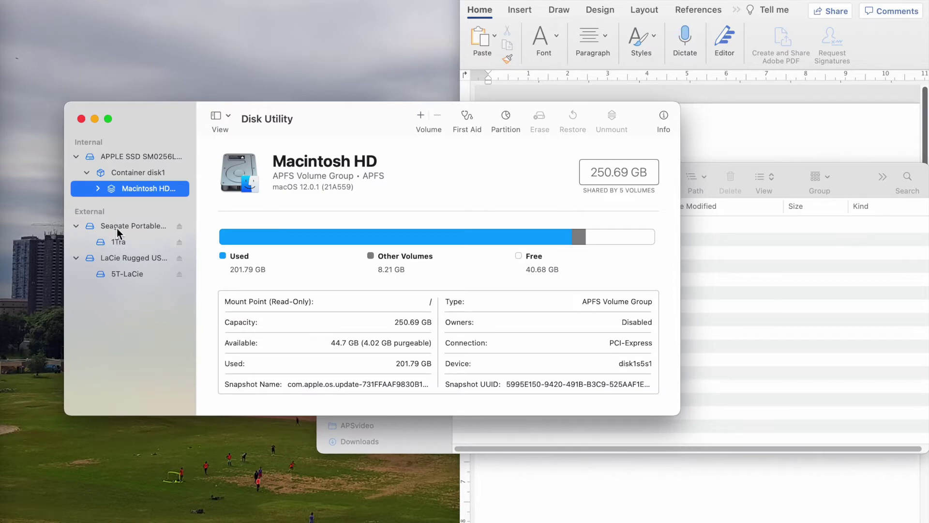
Switch the device list to Show Only Volumes and return it to Show All Devices
click(228, 115)
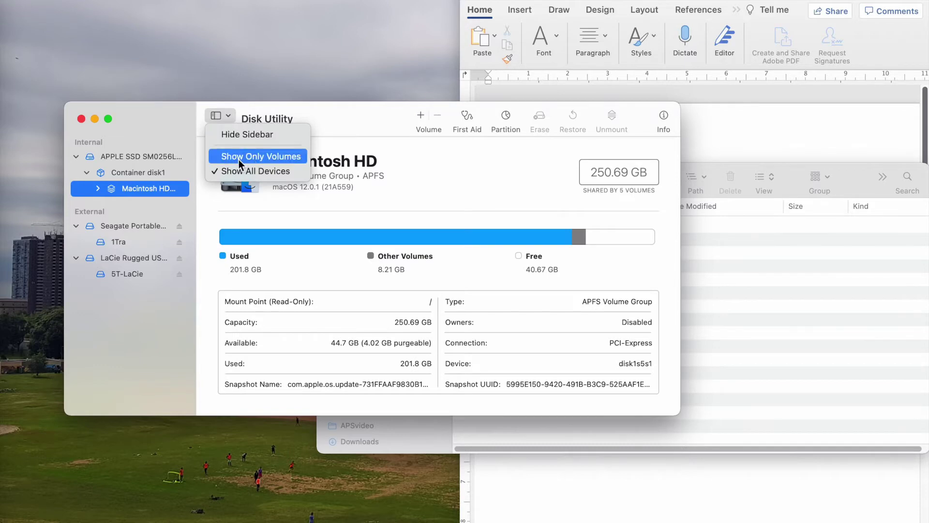
click(274, 157)
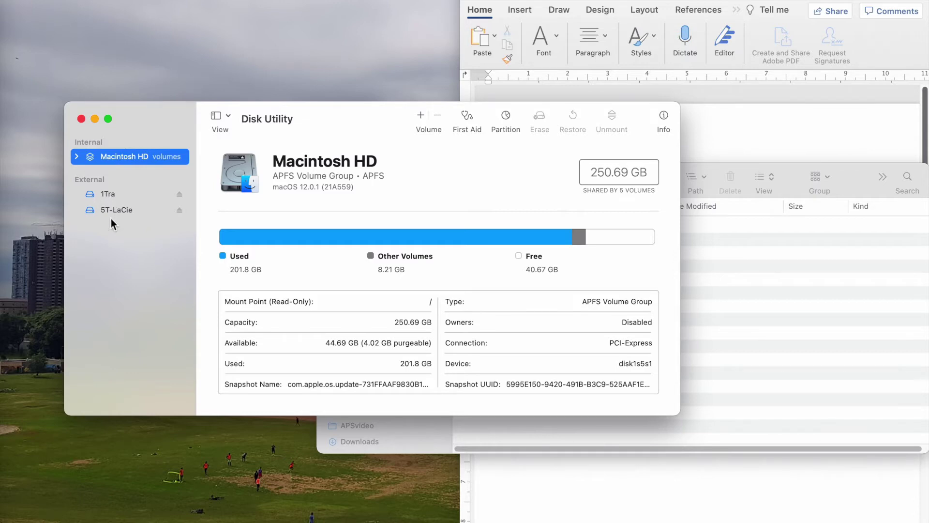
click(229, 116)
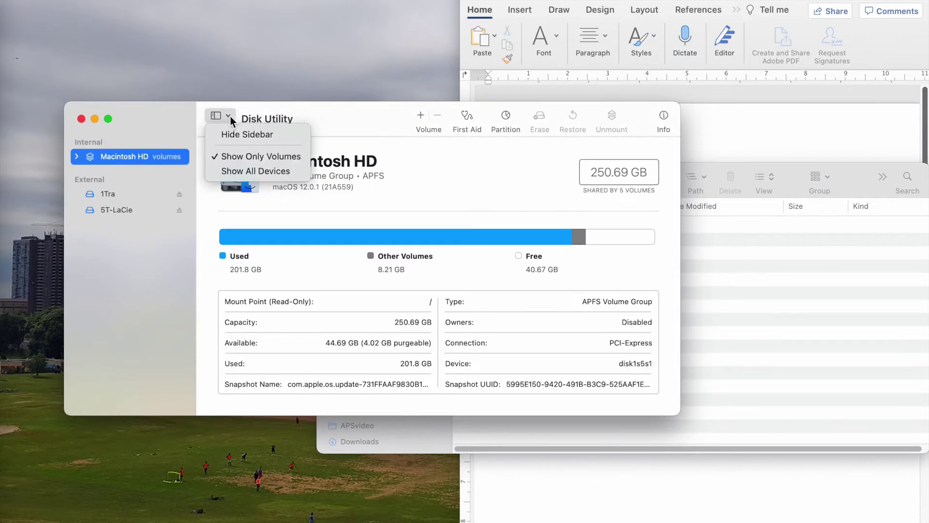
click(275, 172)
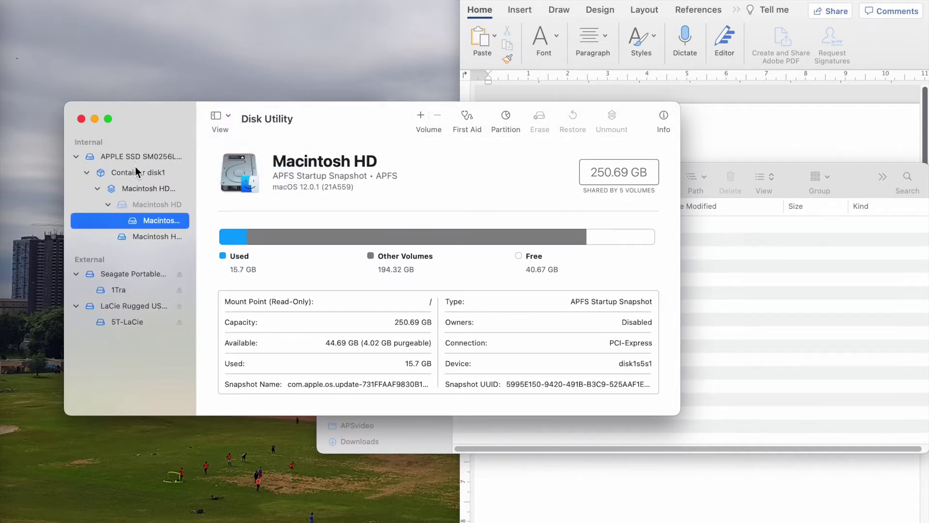
Compare the available operations and information of the Seagate Portable Media device and its 1Tra volume
click(123, 274)
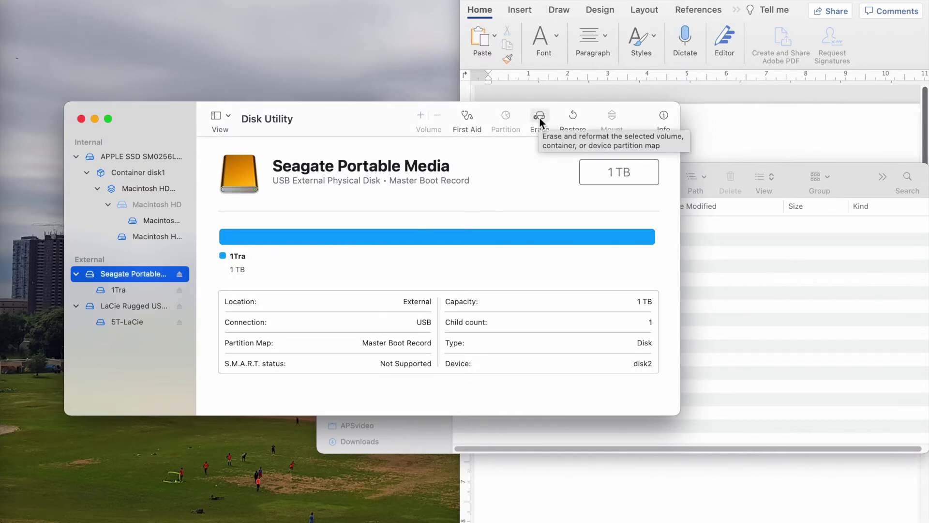
click(119, 290)
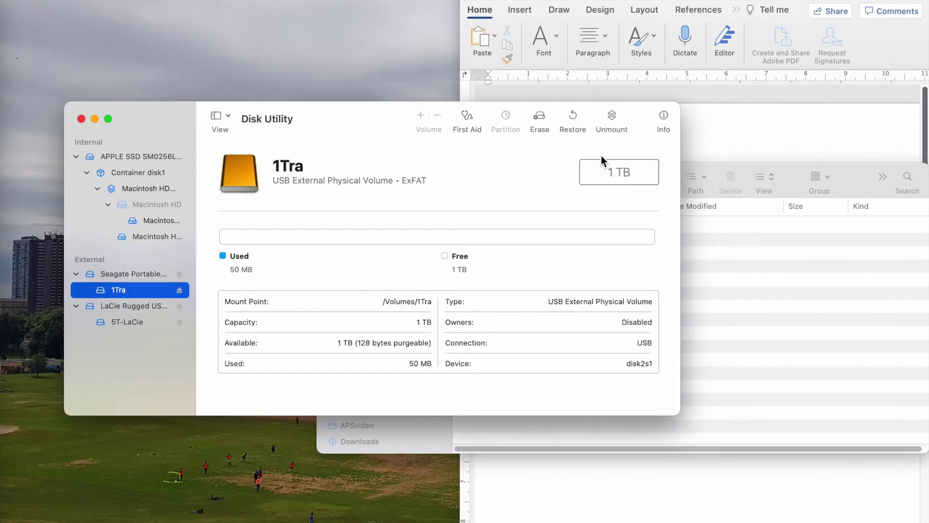
click(112, 274)
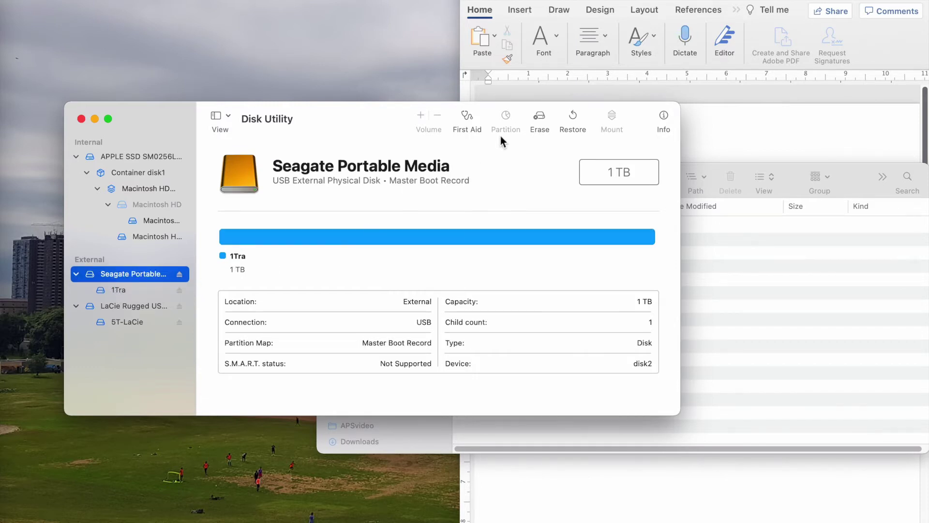
click(127, 274)
click(94, 276)
click(134, 277)
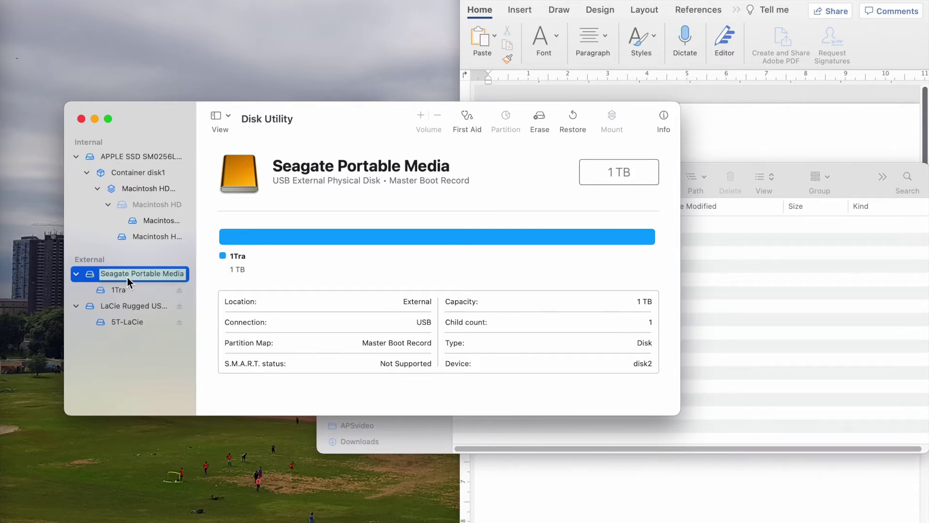
Erase the 1Tra volume on the Seagate drive, keeping the name 1Tra and the ExFAT format
click(117, 290)
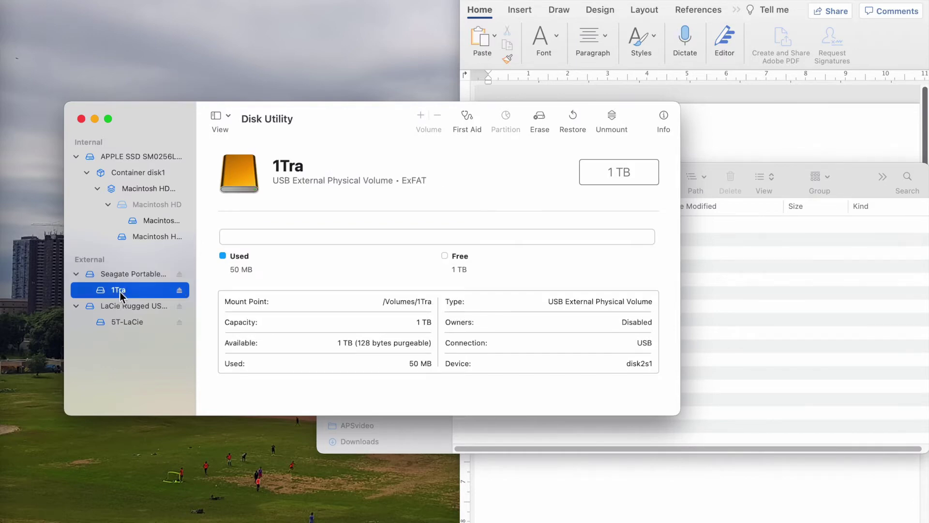
click(541, 115)
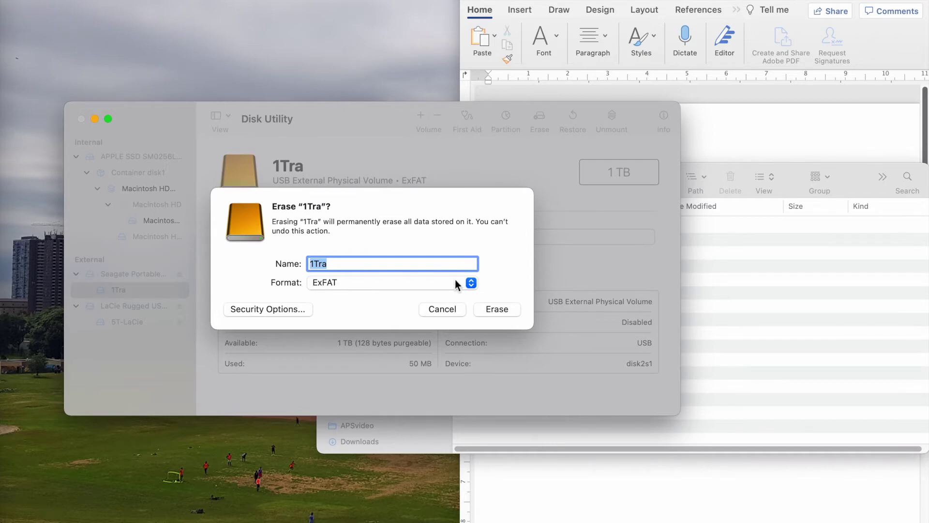
click(503, 310)
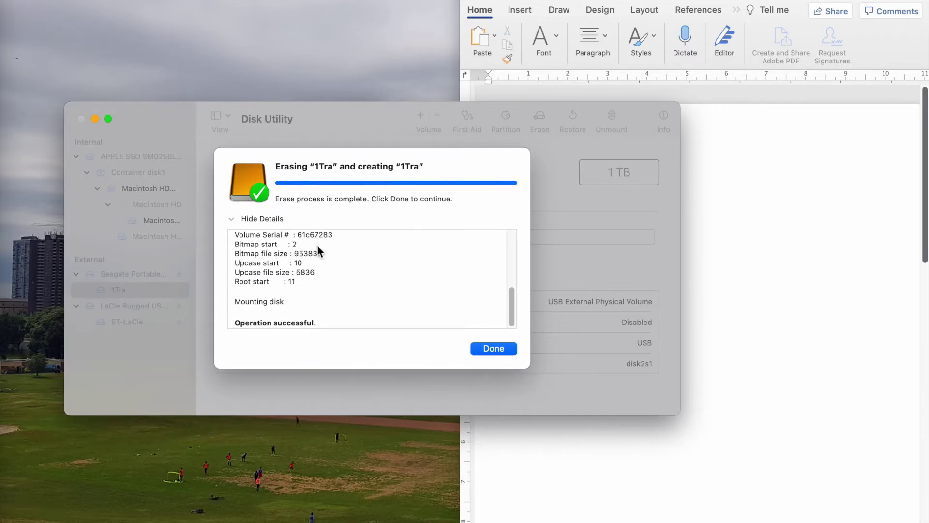
click(500, 347)
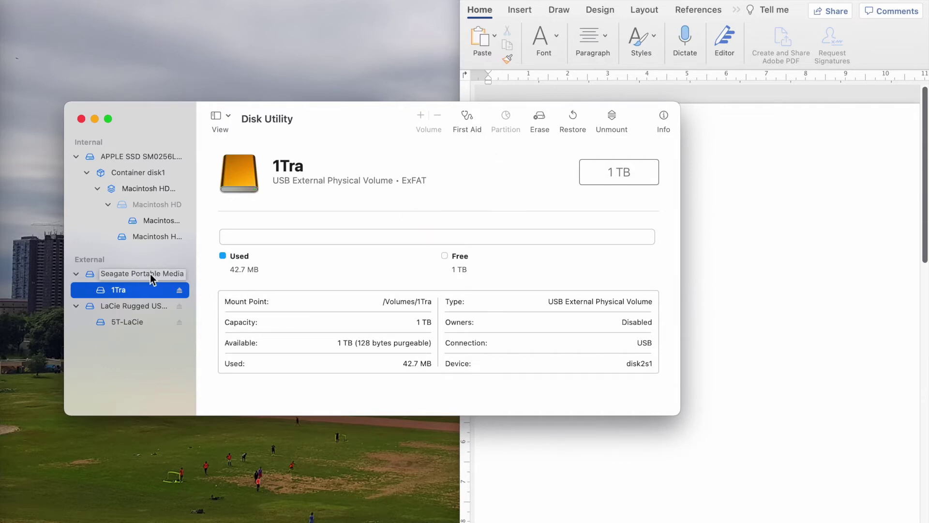
Inspect the partition map of the parent Seagate Portable Media device and check which device view option is active
click(93, 274)
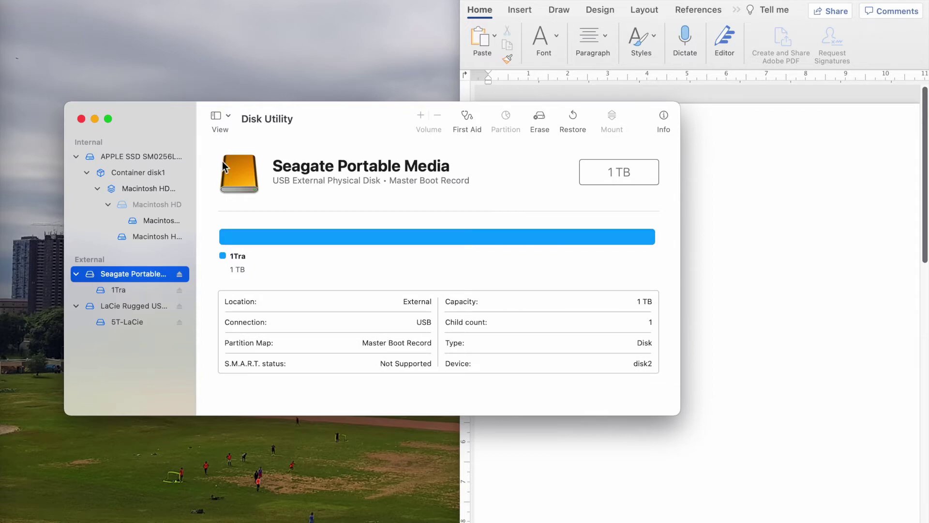
click(223, 121)
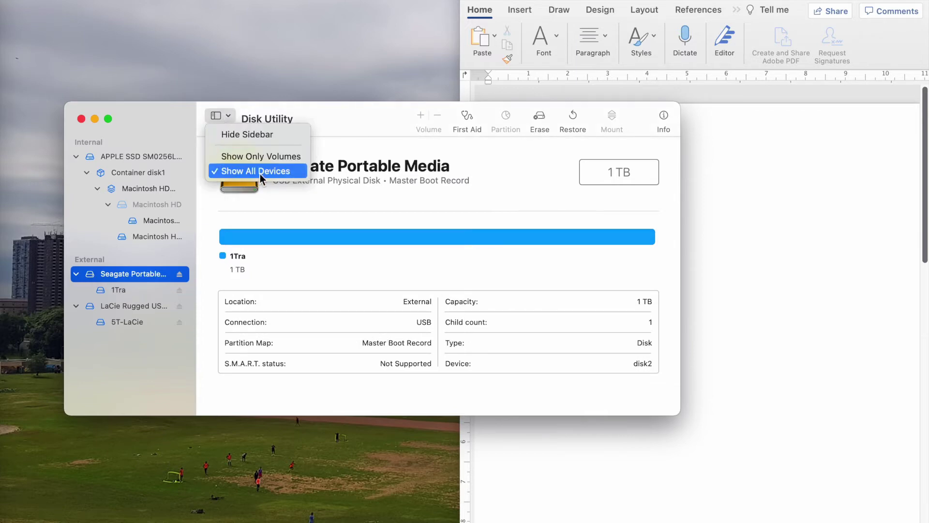
click(223, 116)
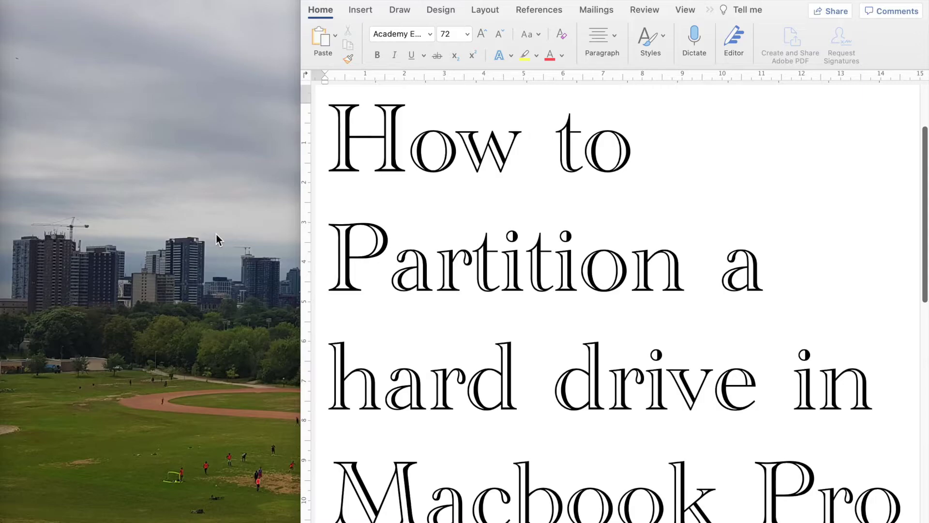
Search Spotlight for "disk utility" and launch Disk Utility from the results
key(super+space)
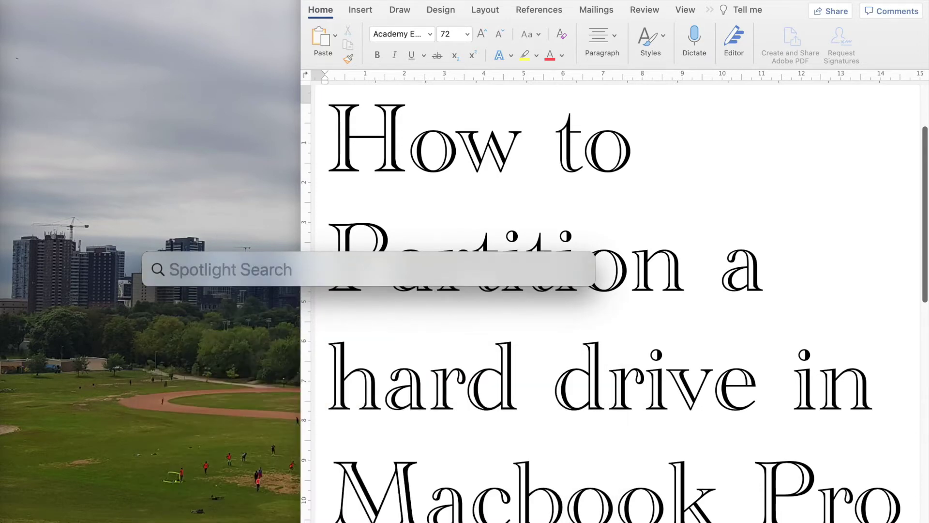
text(dis)
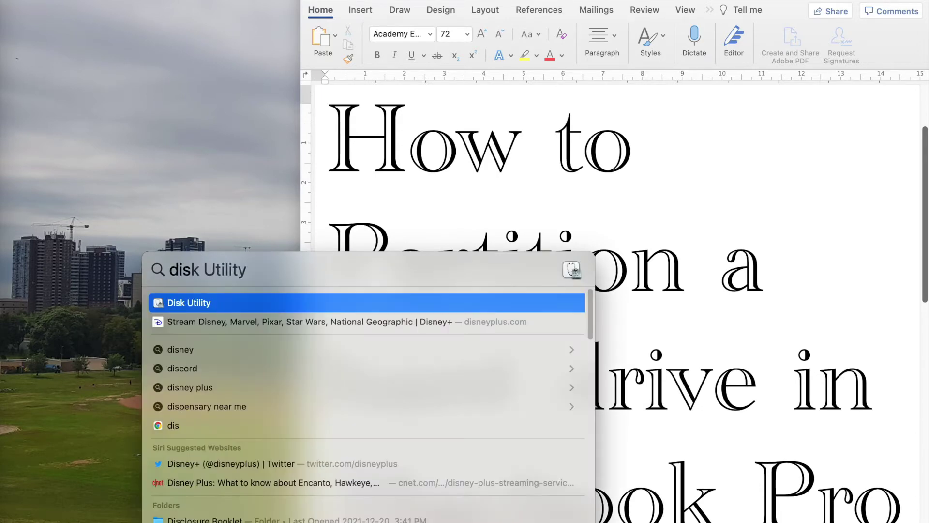
text(l utility)
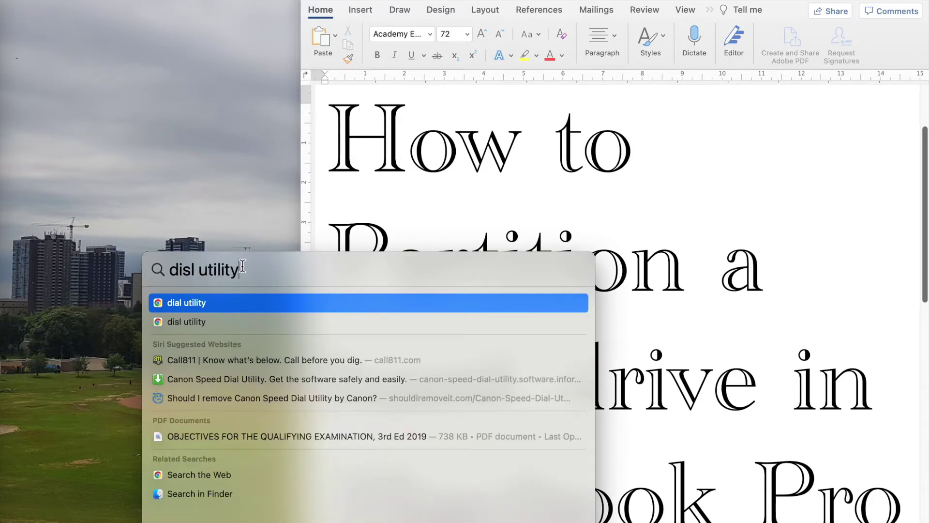
key(Left)
key(Left)
key(Left)
key(Left)
key(Left)
key(Left)
key(Left)
key(Left)
key(BackSpace)
text(k)
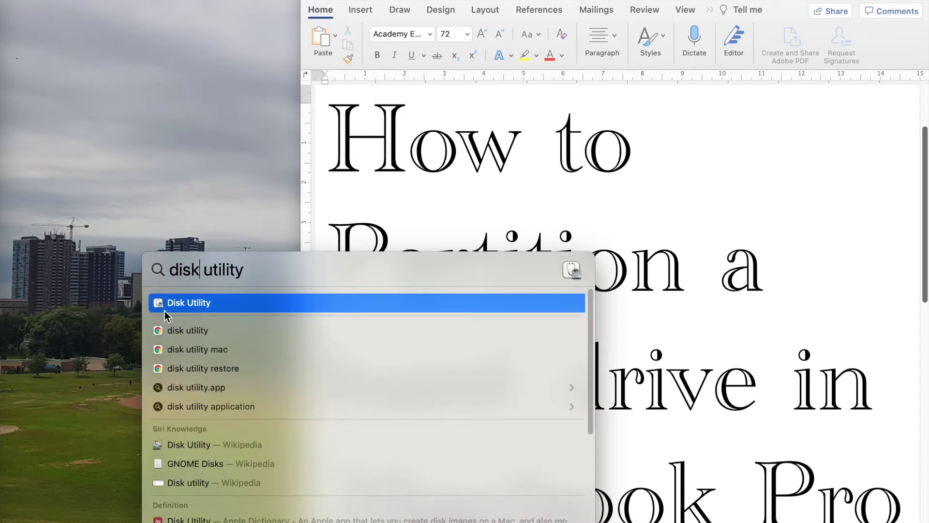
click(193, 304)
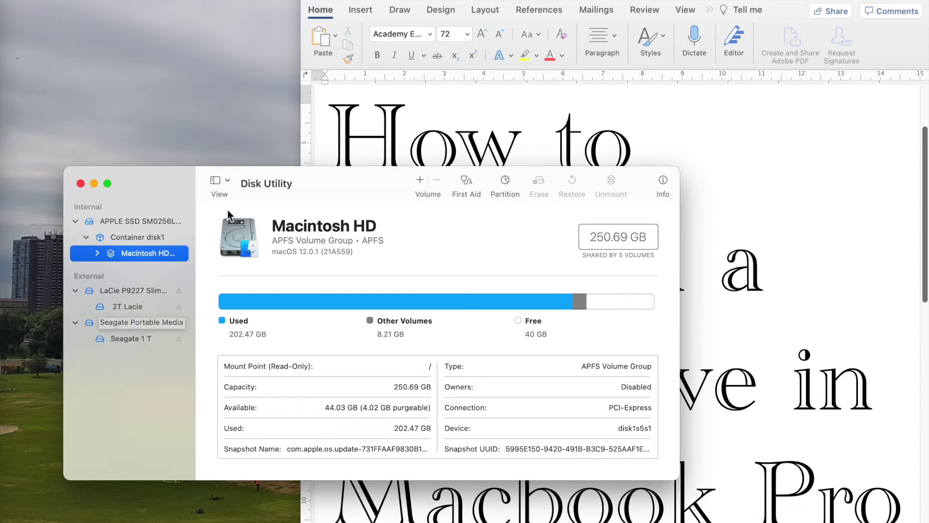
Compare the Show Only Volumes view with the Show All Devices view, leaving all devices shown
click(228, 181)
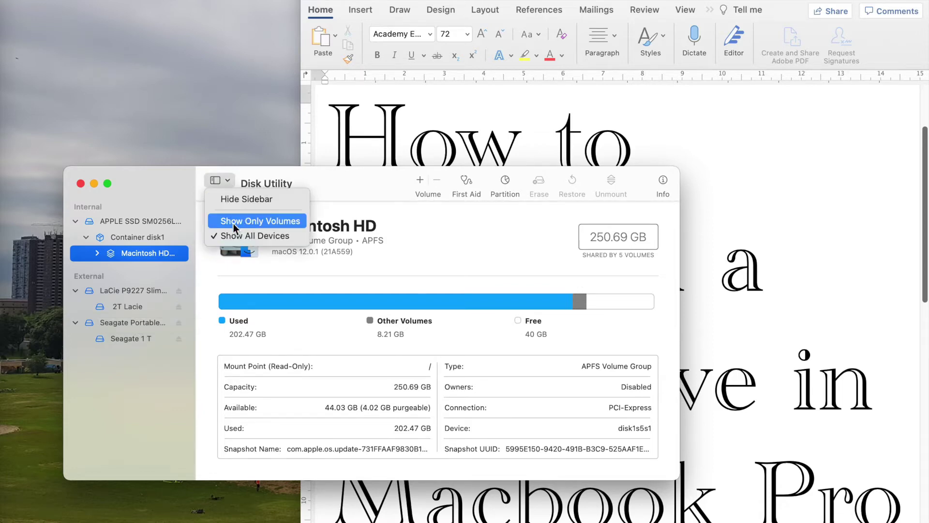
click(286, 220)
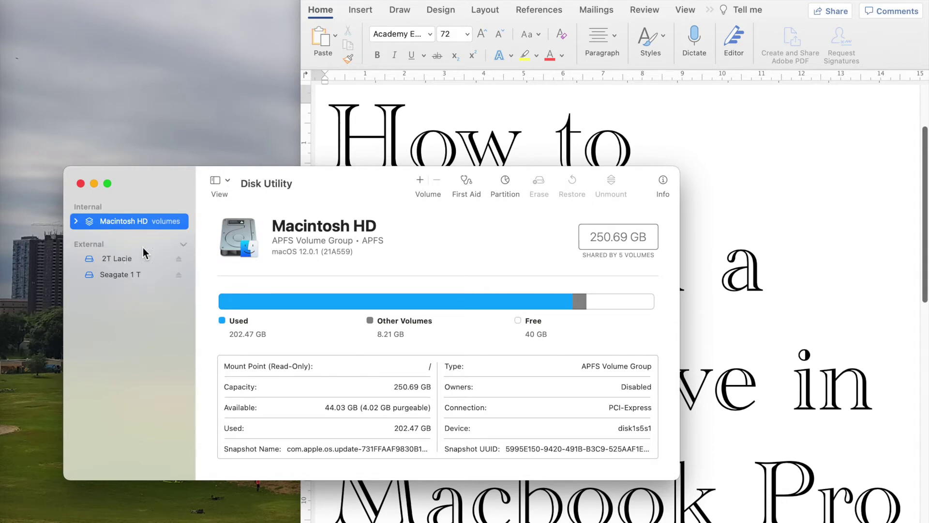
click(228, 187)
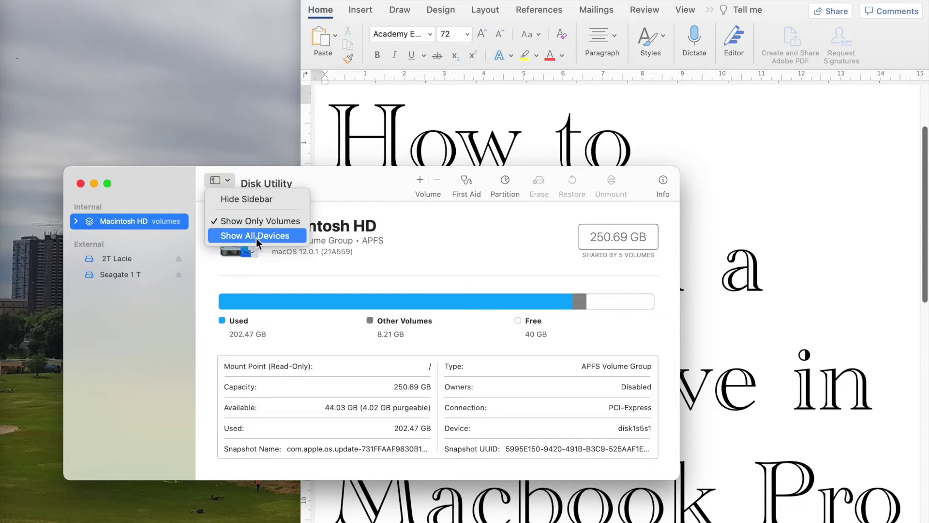
click(275, 239)
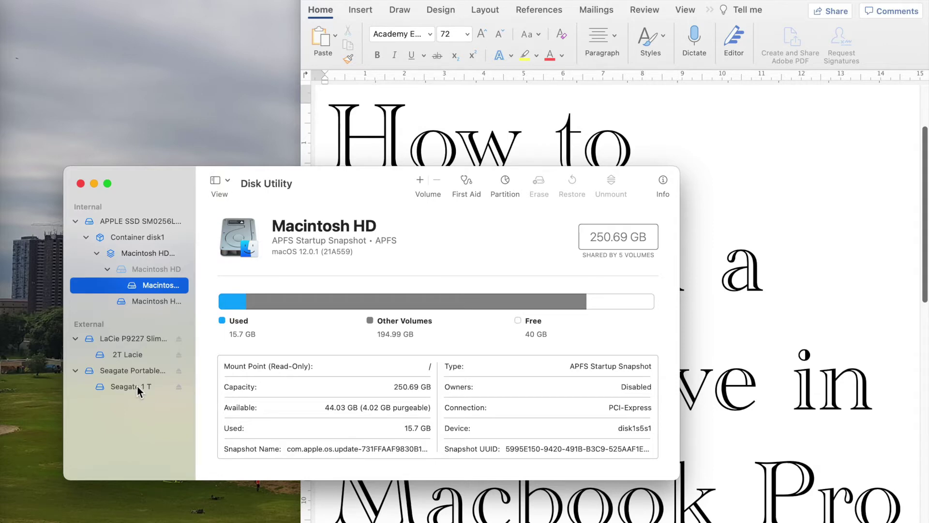
Open the partition settings for the external Seagate Portable Media device
click(131, 370)
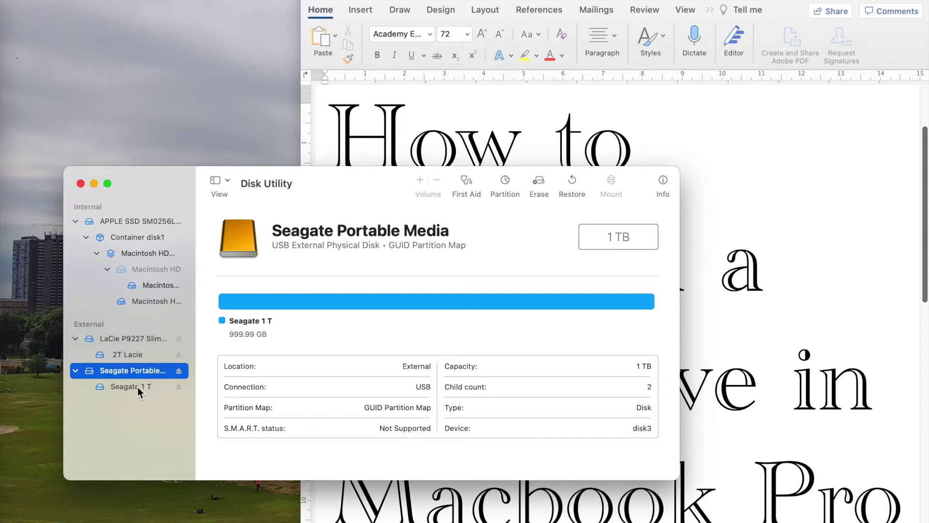
click(506, 182)
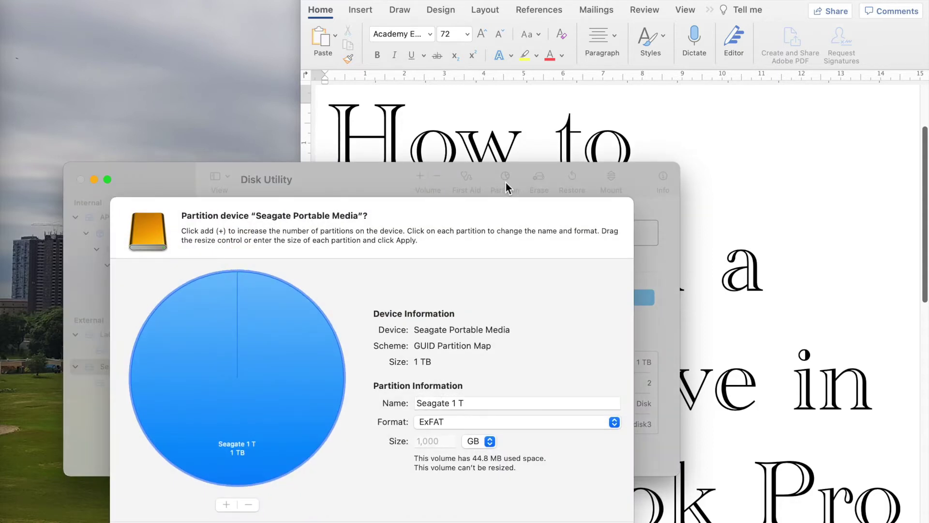